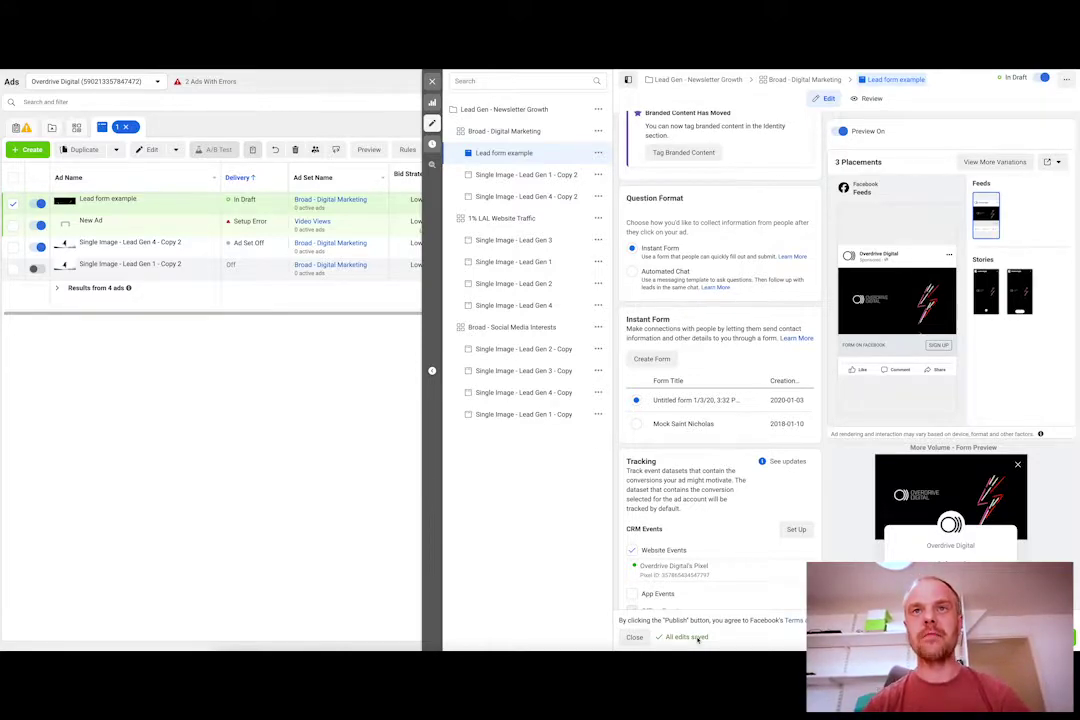
# Step: Scroll the Lead form example ad settings down to the Instant Form section
pyautogui.scroll(5, 762, 463)
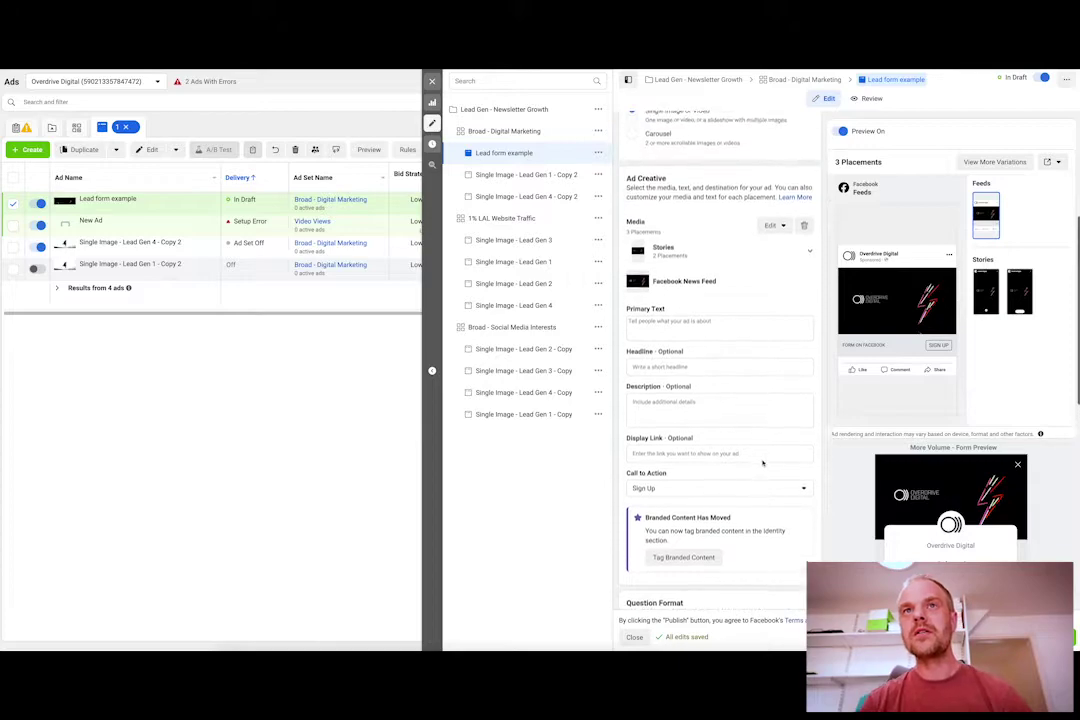
pyautogui.scroll(-1, 762, 463)
pyautogui.scroll(-5, 762, 463)
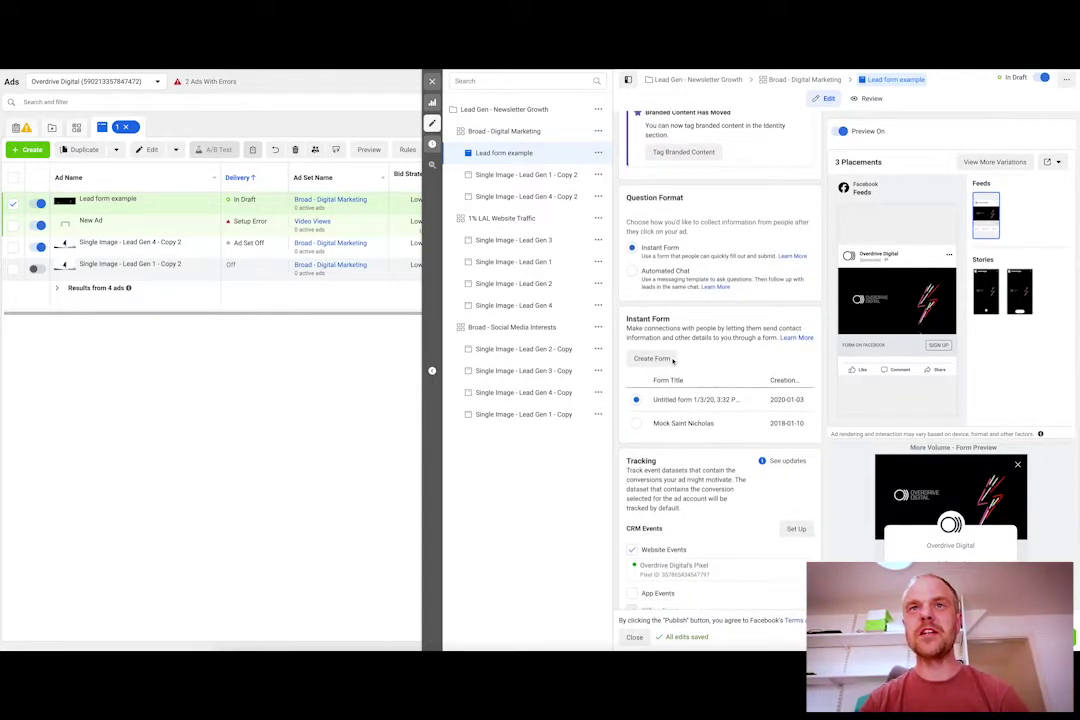
# Step: Create a new instant form named 'Test Form' with the Higher Intent form type
pyautogui.click(651, 358)
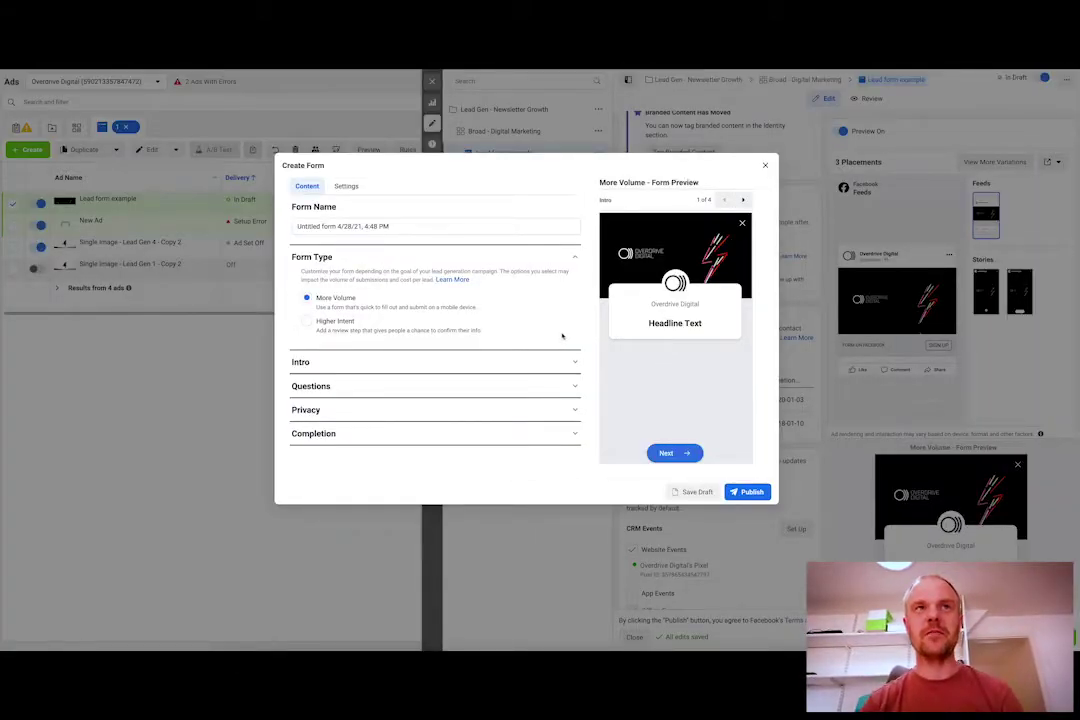
pyautogui.tripleClick(399, 228)
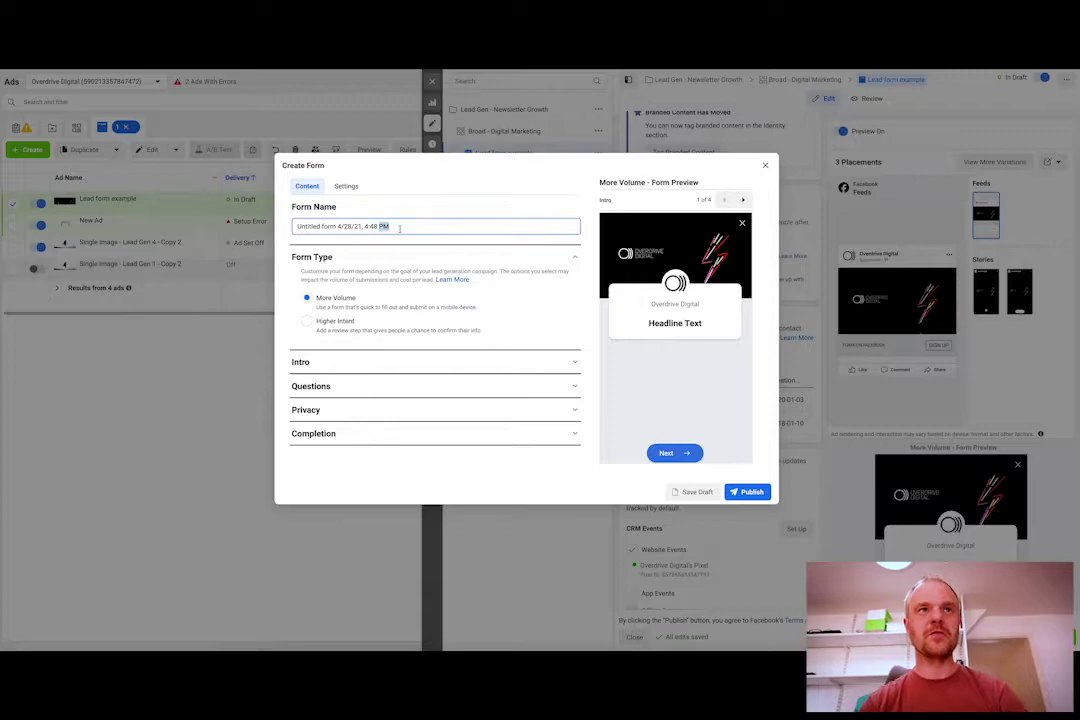
pyautogui.write('Test Form')
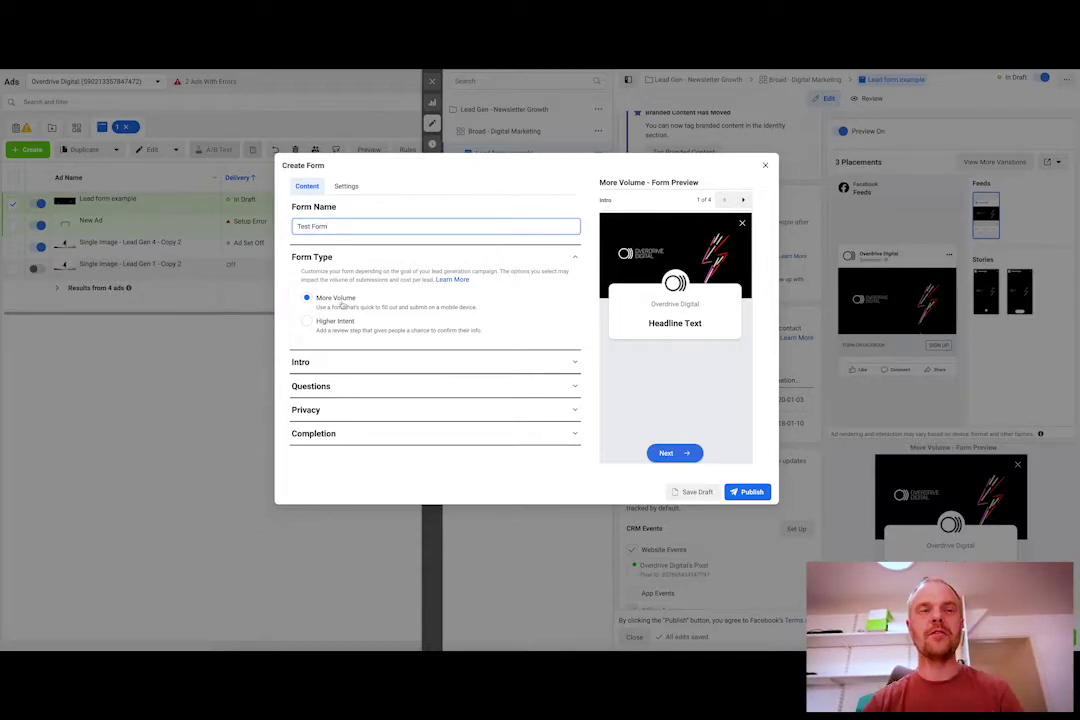
pyautogui.click(307, 323)
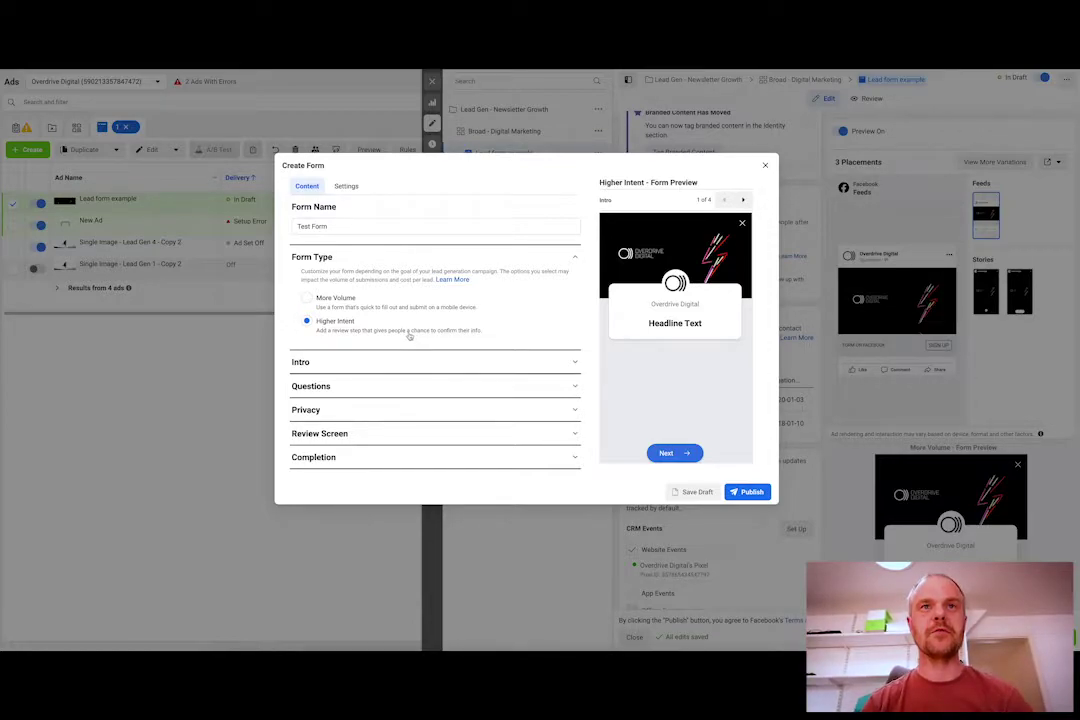
pyautogui.click(419, 362)
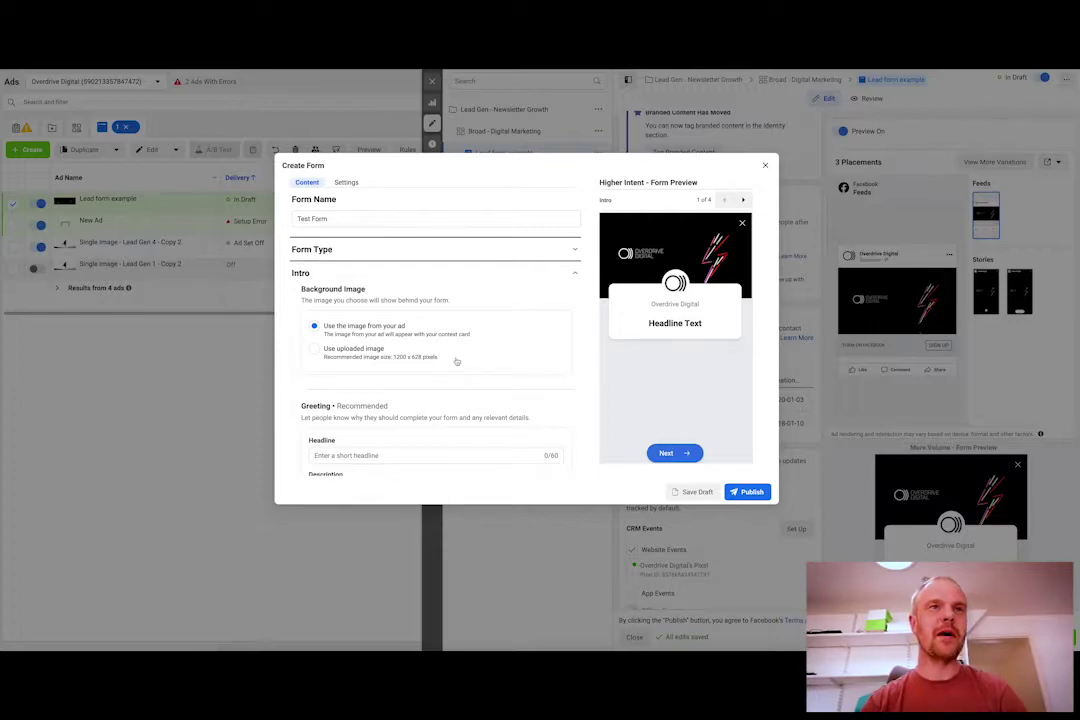
# Step: Switch the intro background to an uploaded image, closing the file picker without uploading
pyautogui.scroll(-1, 397, 347)
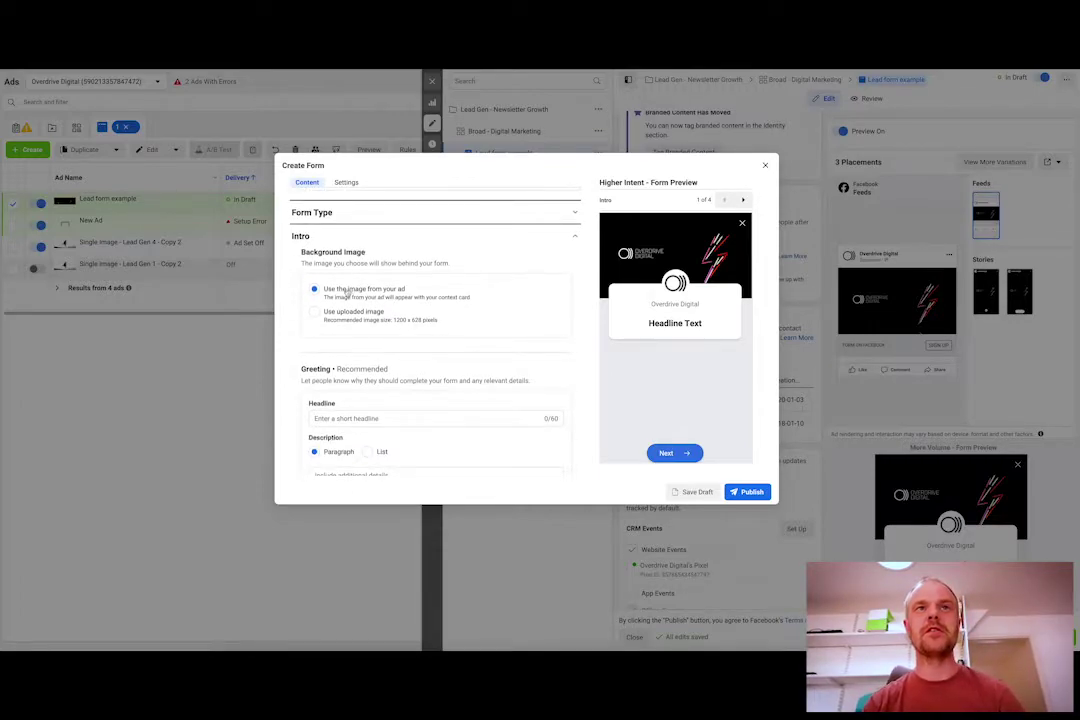
pyautogui.click(315, 312)
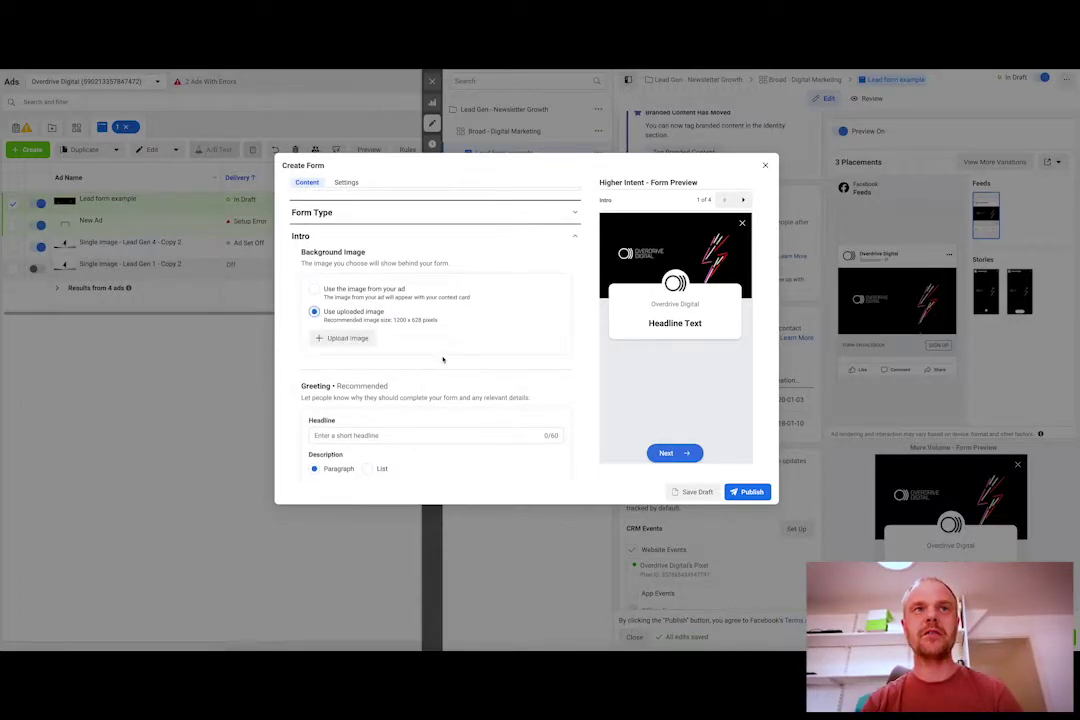
pyautogui.click(352, 338)
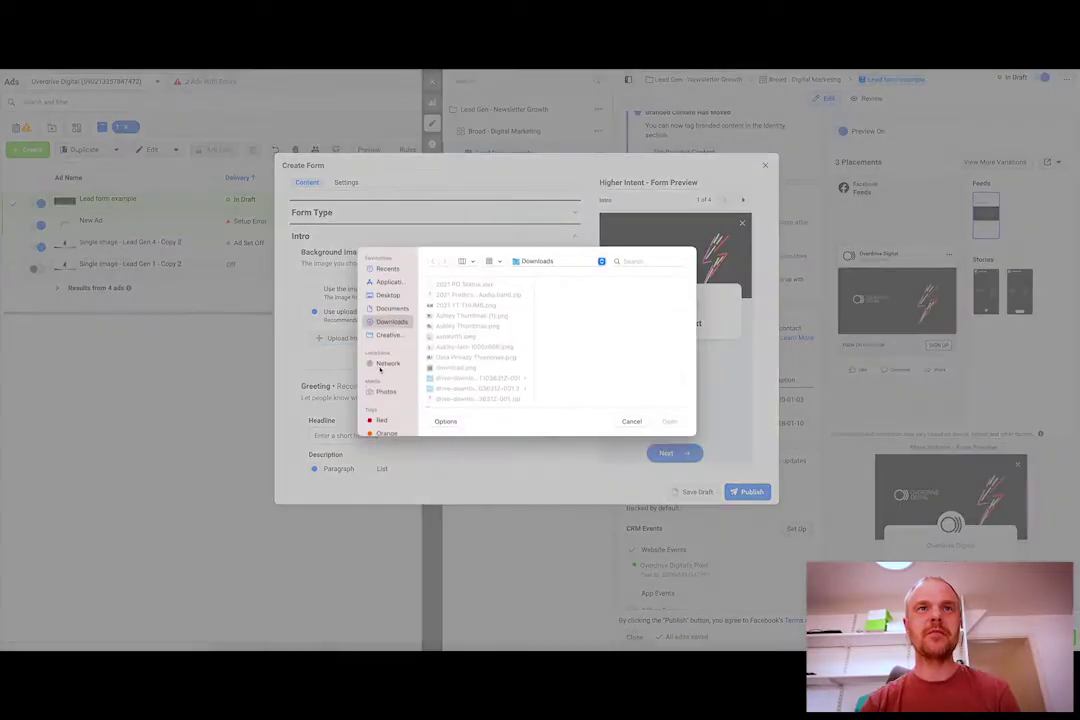
pyautogui.click(632, 421)
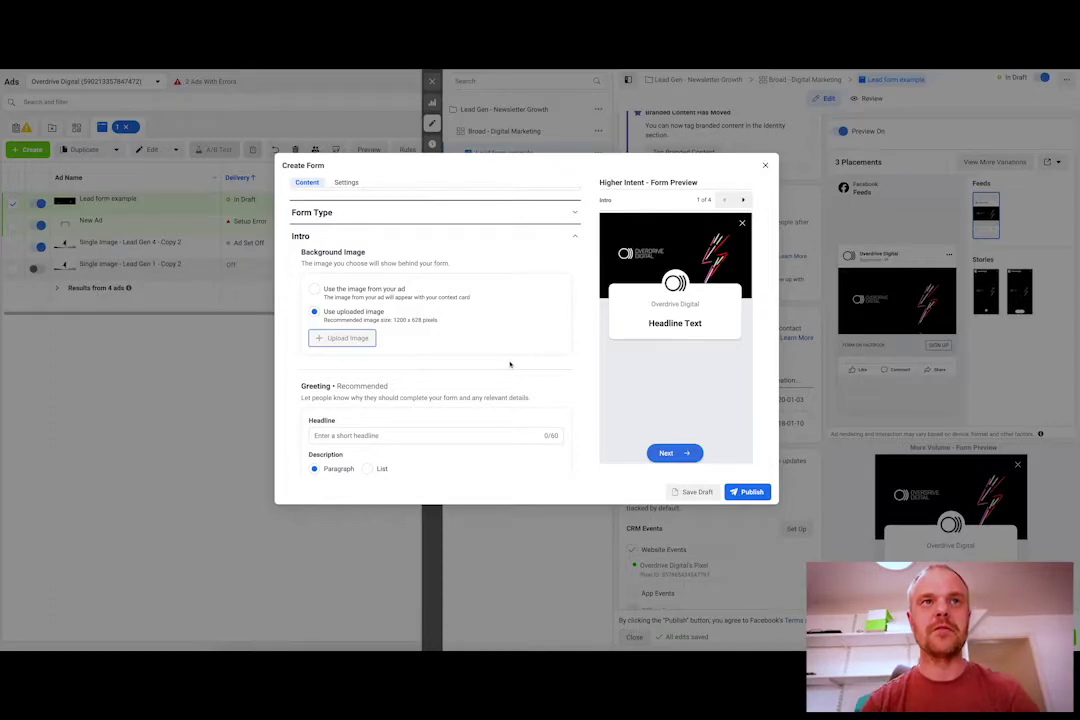
pyautogui.scroll(-2, 512, 365)
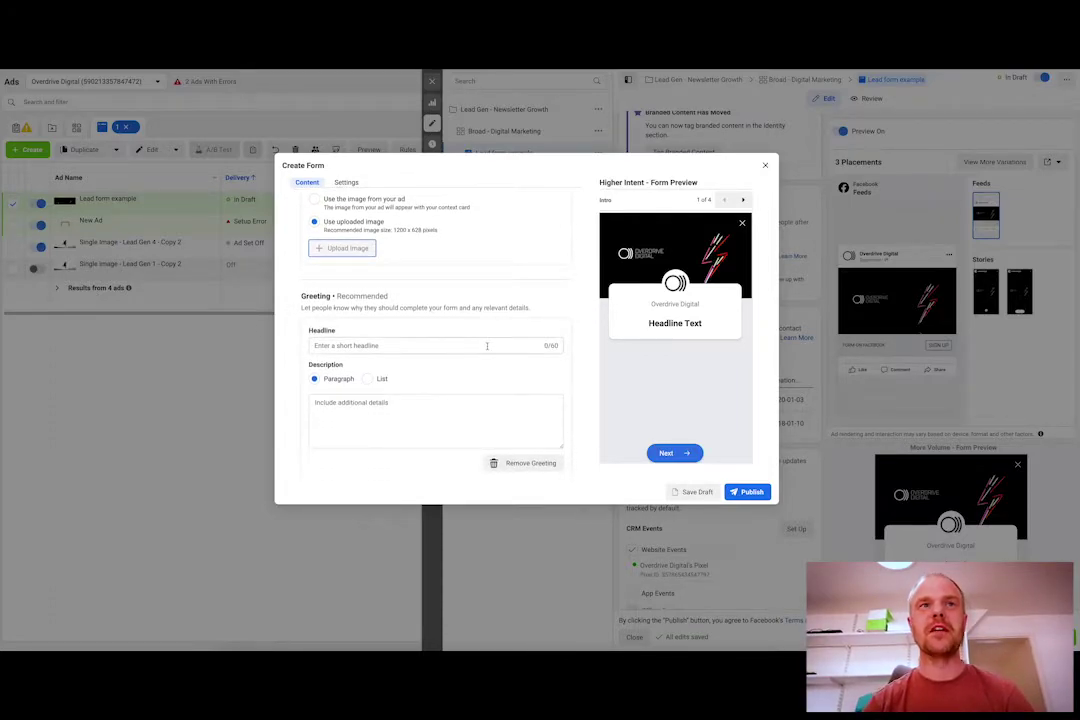
pyautogui.scroll(-1, 489, 348)
pyautogui.scroll(-1, 487, 350)
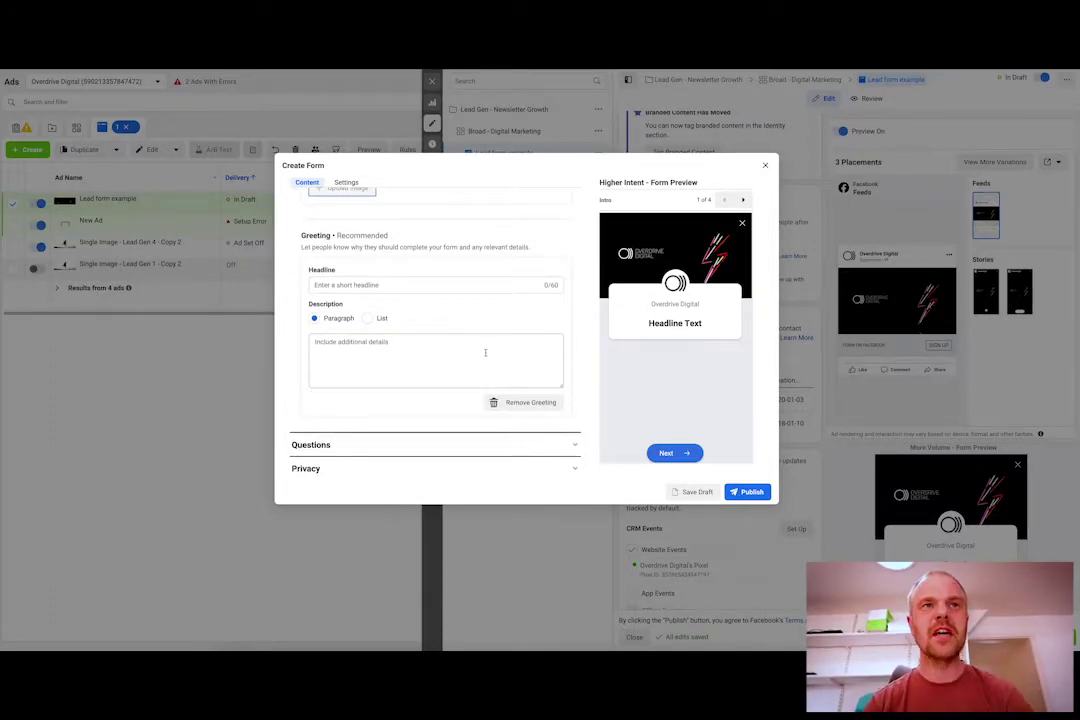
pyautogui.scroll(-2, 485, 352)
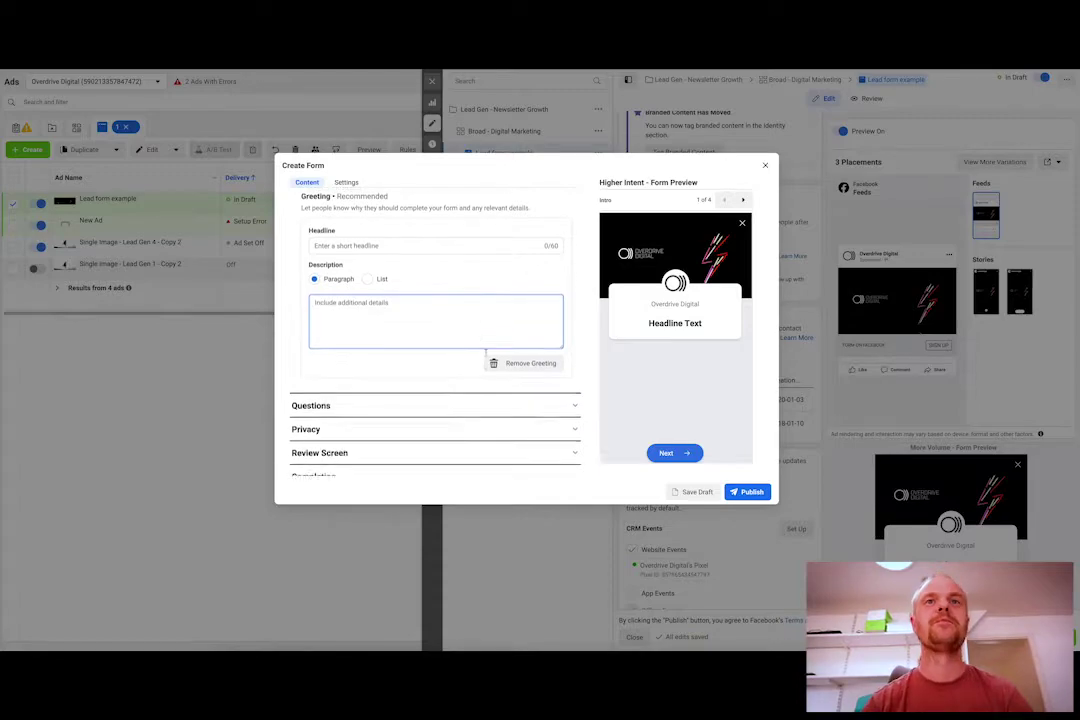
# Step: Add a short-answer custom question 'What marketing channel are you interested in?'
pyautogui.click(420, 392)
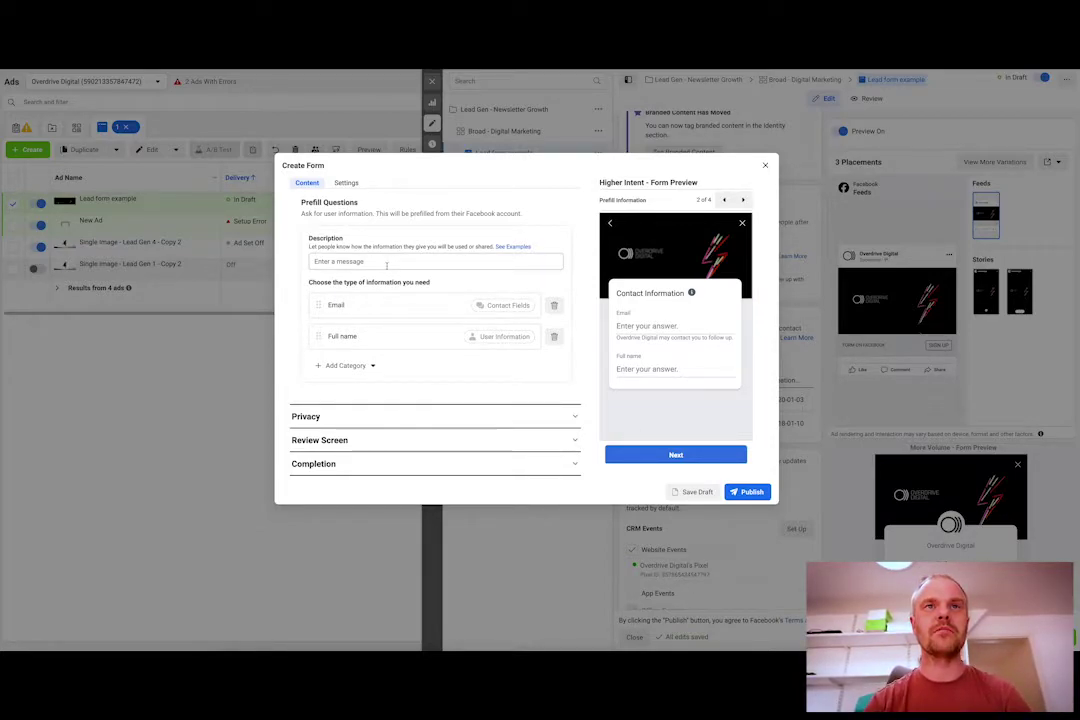
pyautogui.scroll(2, 415, 292)
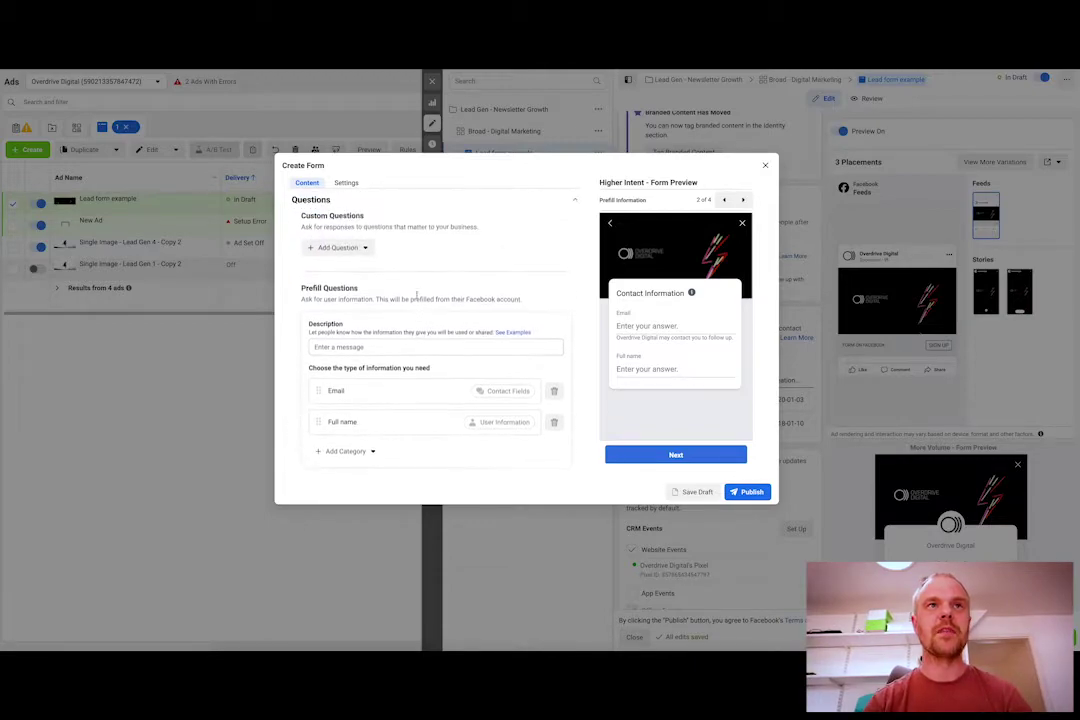
pyautogui.scroll(1, 410, 290)
pyautogui.click(362, 281)
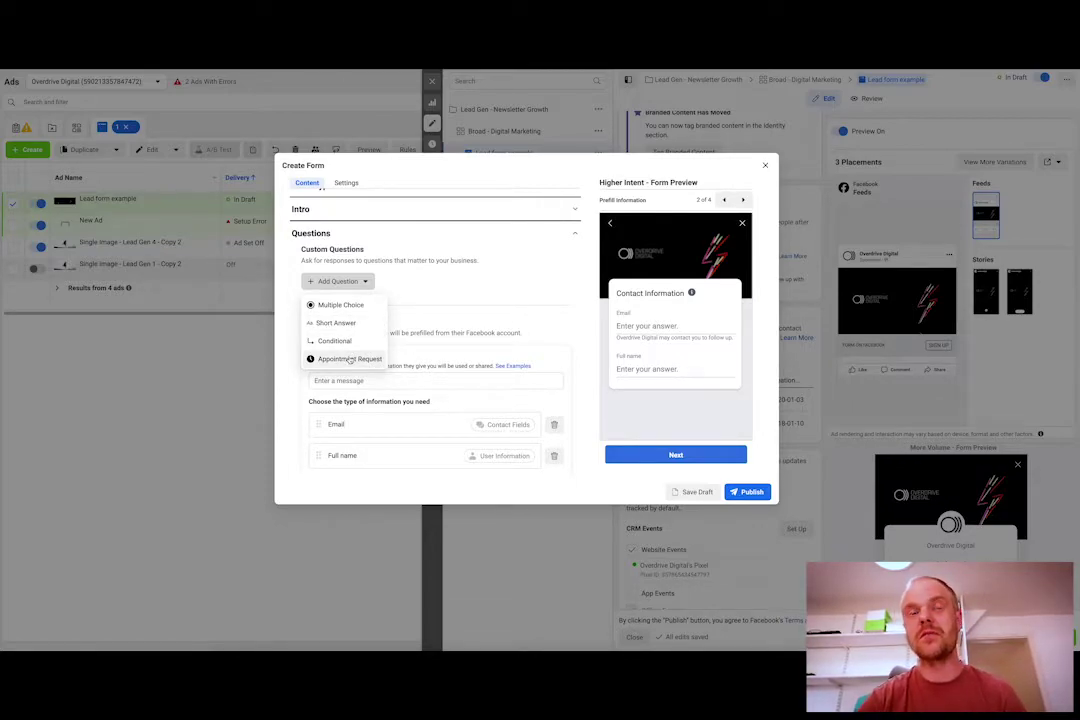
pyautogui.click(345, 323)
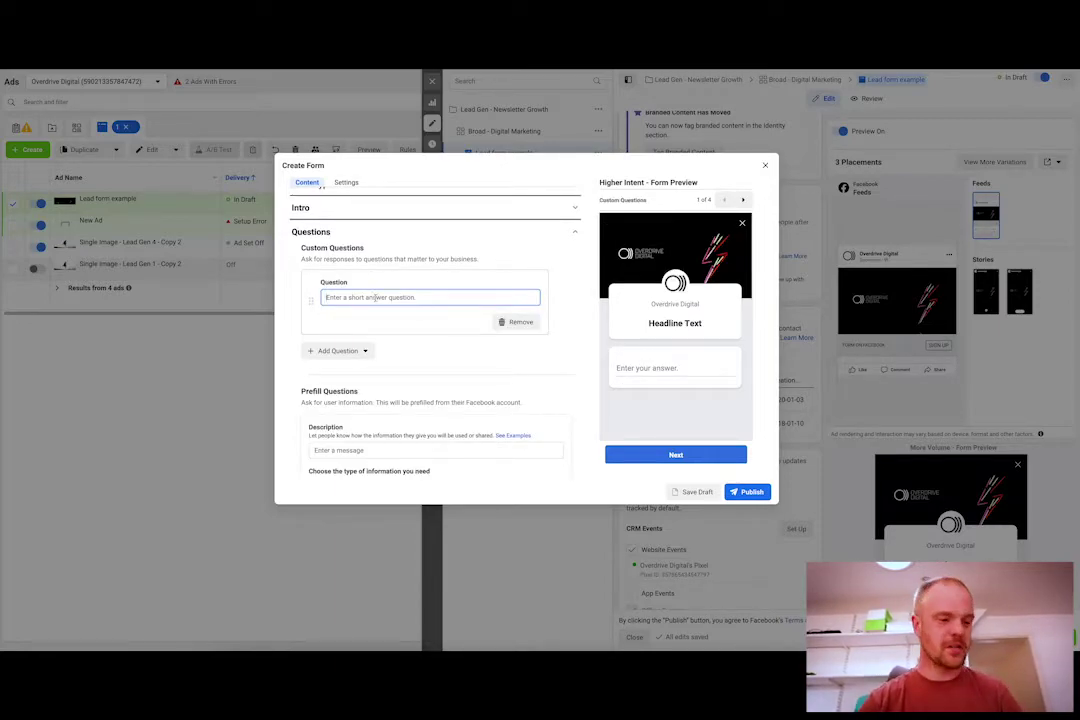
pyautogui.write('What')
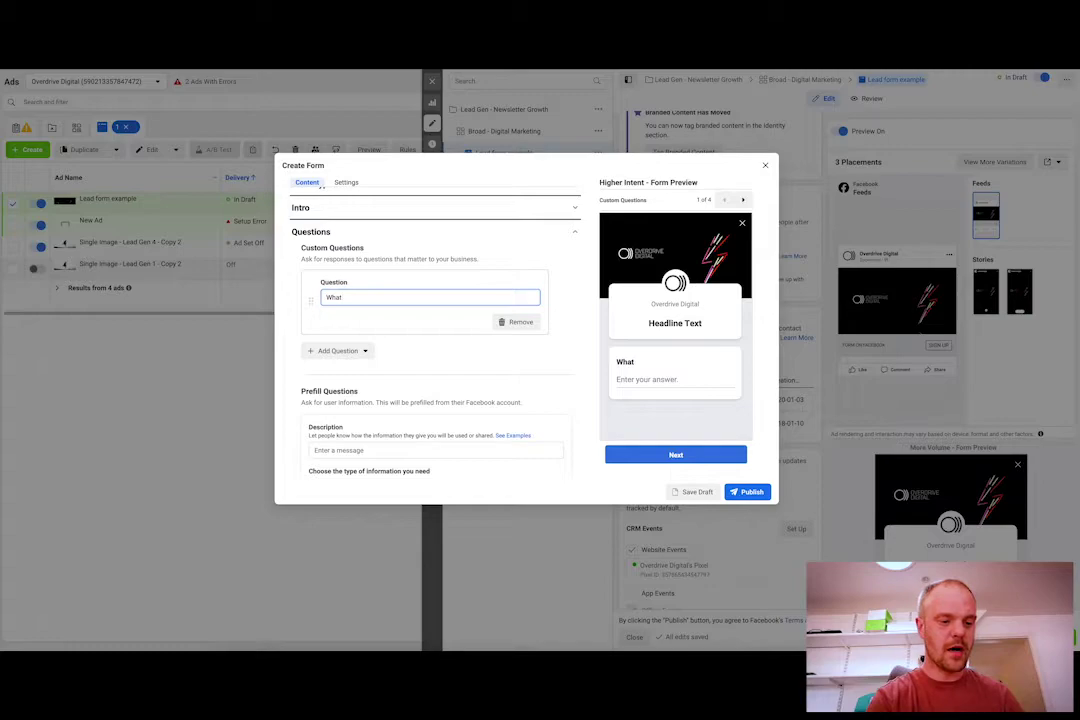
pyautogui.write(' marketing c')
pyautogui.write('hall')
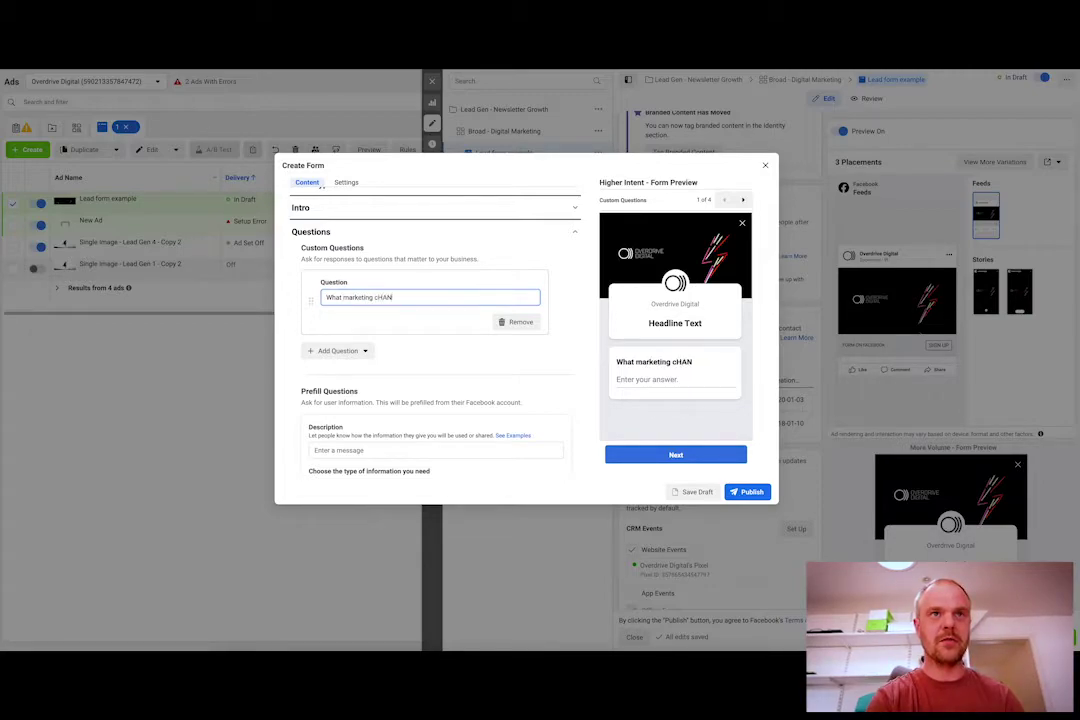
pyautogui.press('BackSpace')
pyautogui.press('BackSpace')
pyautogui.press('BackSpace')
pyautogui.press('BackSpace')
pyautogui.write('han')
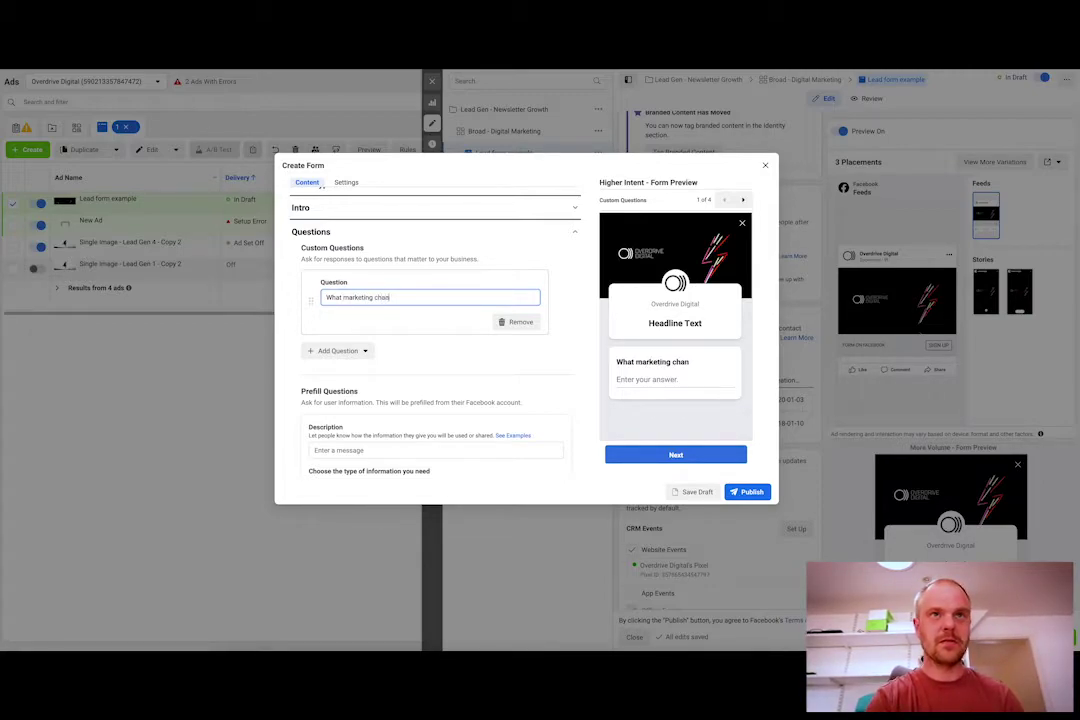
pyautogui.write('nel are you inte')
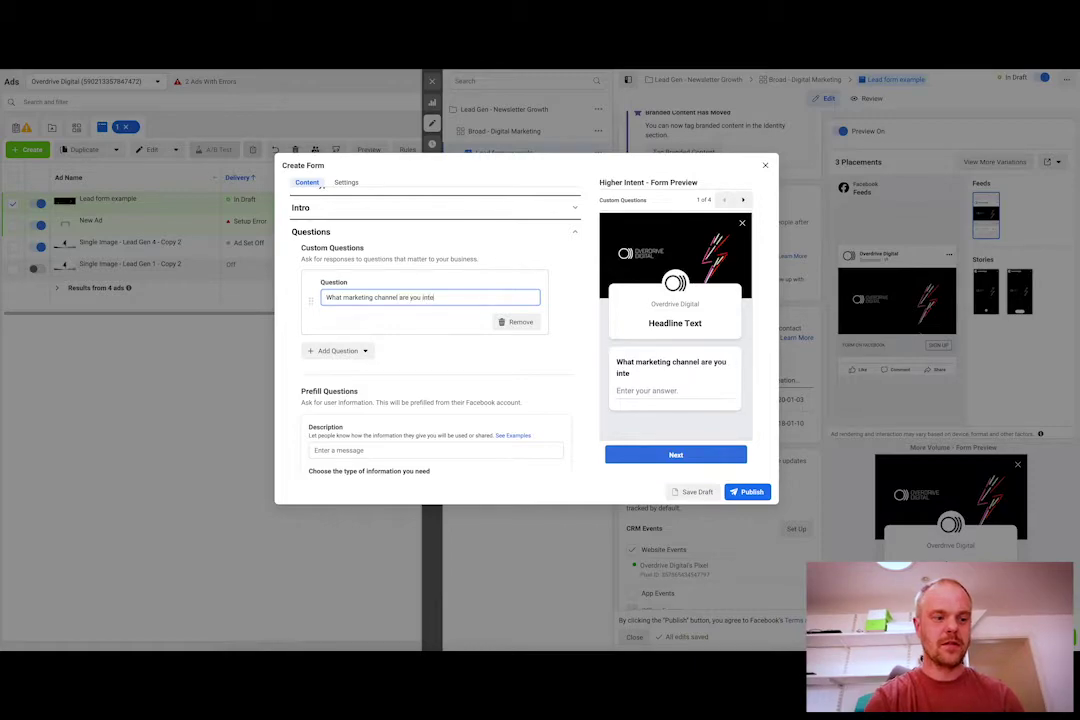
pyautogui.write('rested in?')
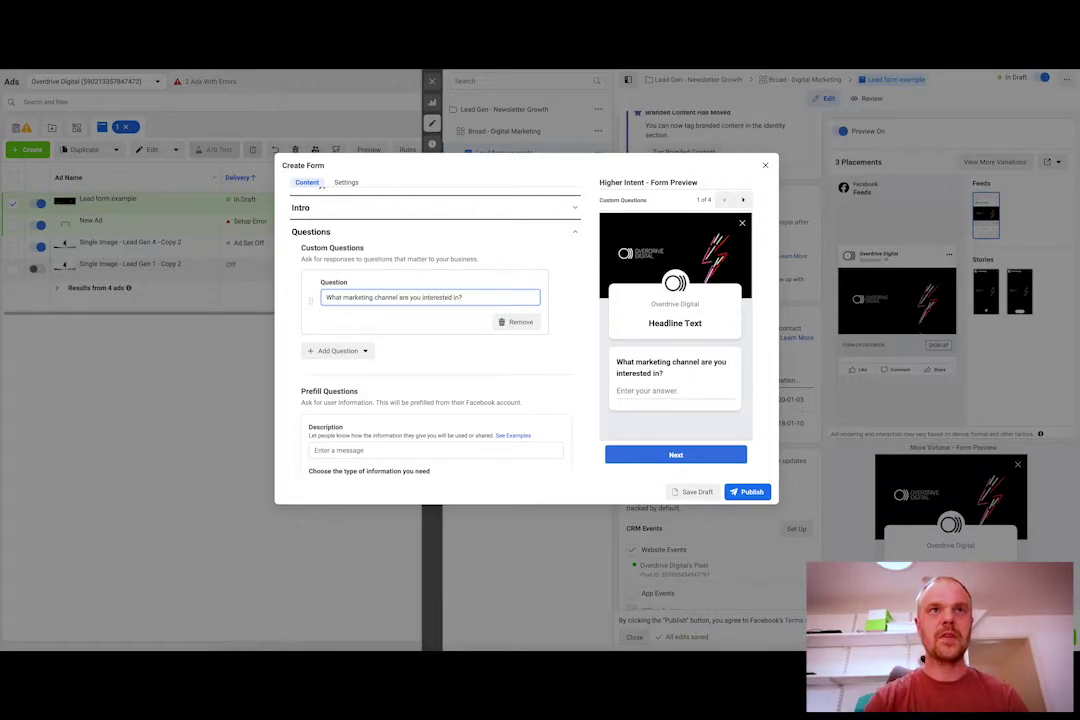
# Step: Add a second short-answer question 'What is your expected budget?'
pyautogui.click(345, 351)
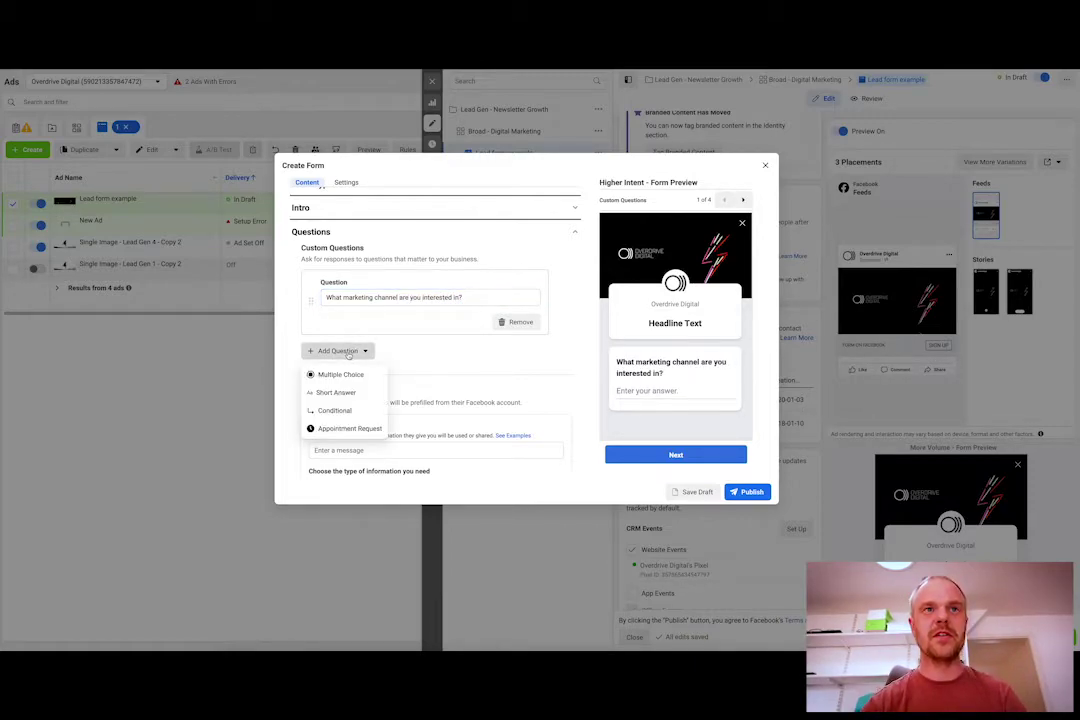
pyautogui.click(338, 392)
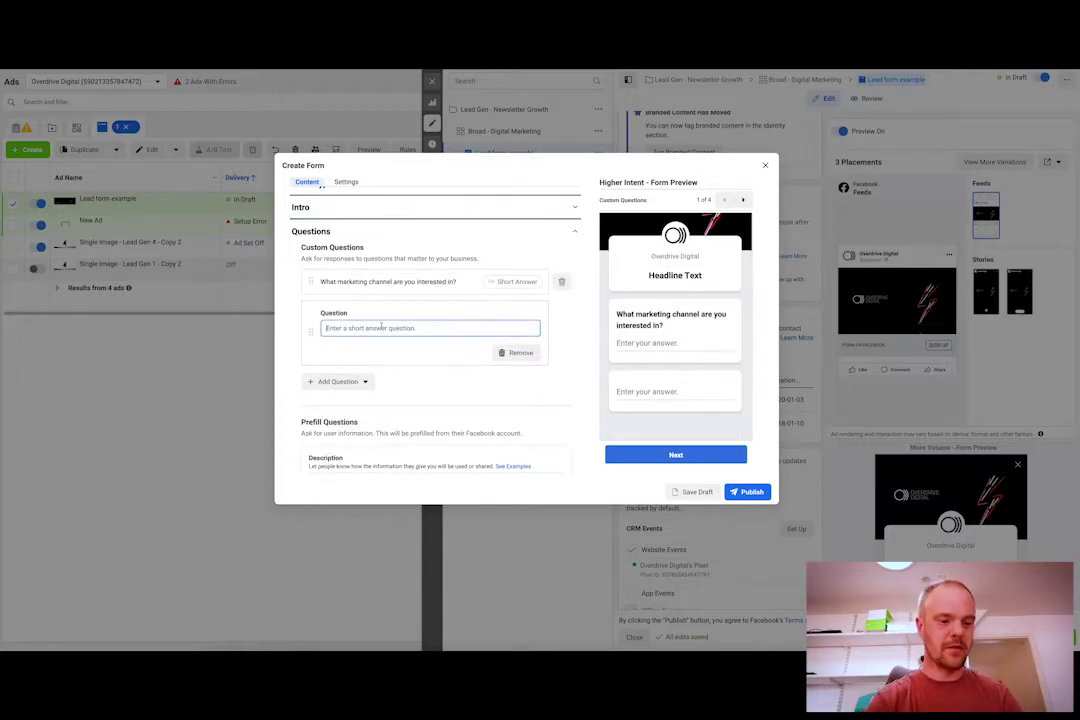
pyautogui.write('What is your expected budget')
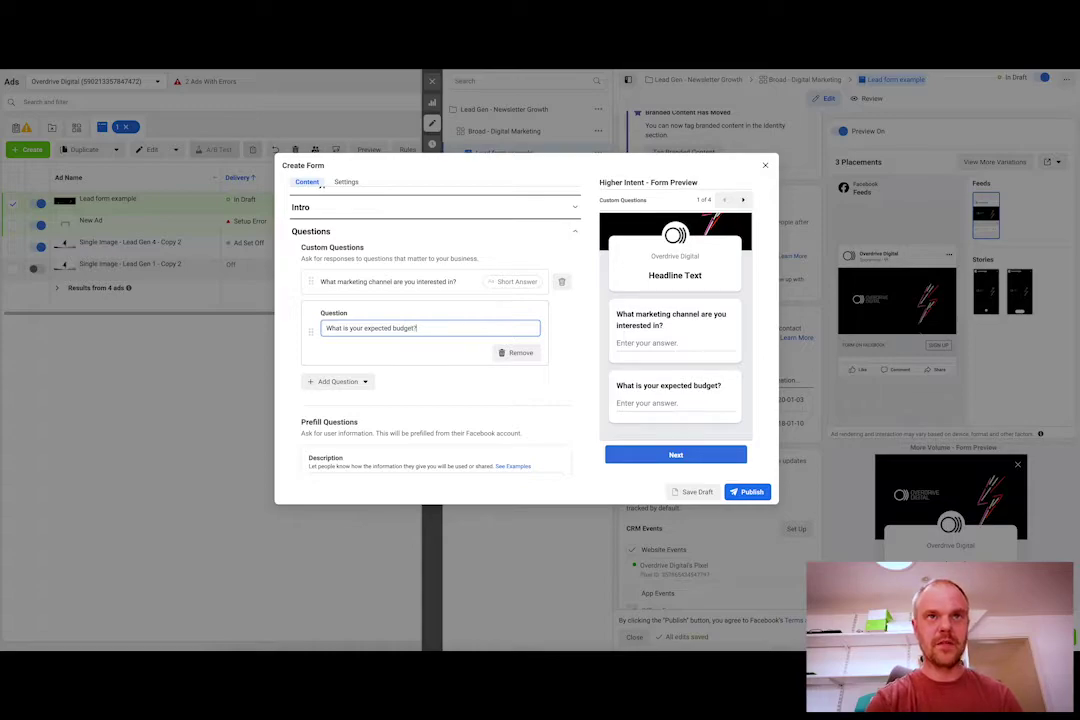
pyautogui.write('?')
pyautogui.click(434, 385)
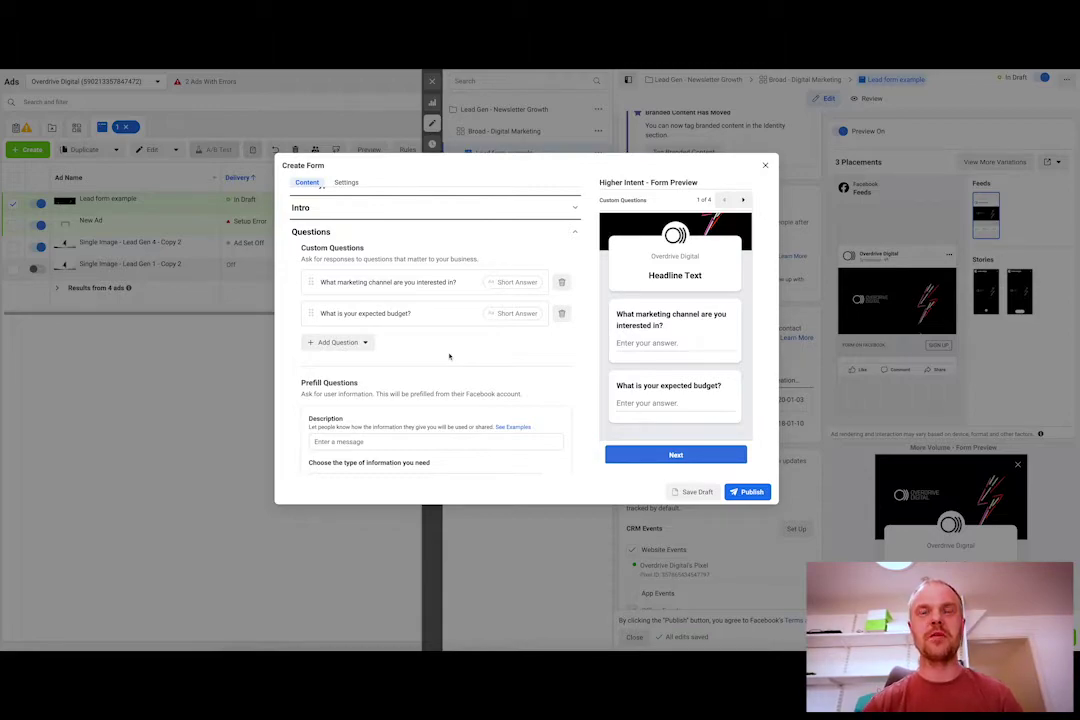
# Step: Add Phone number from Contact Fields to the prefill questions
pyautogui.scroll(-1, 450, 356)
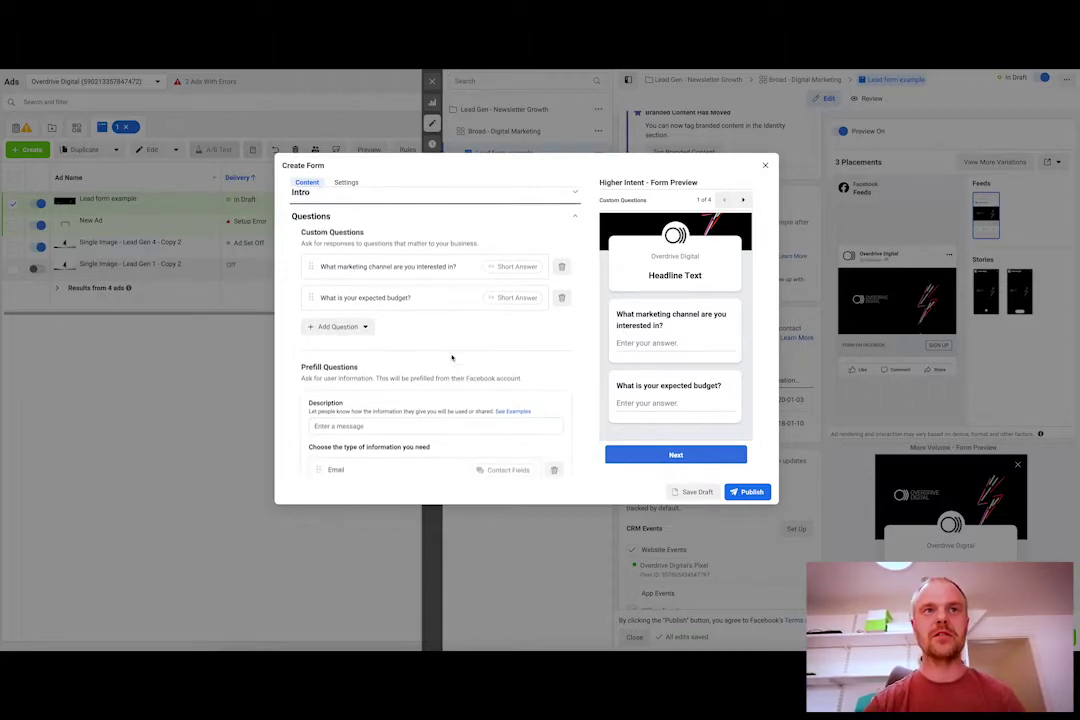
pyautogui.scroll(-4, 452, 356)
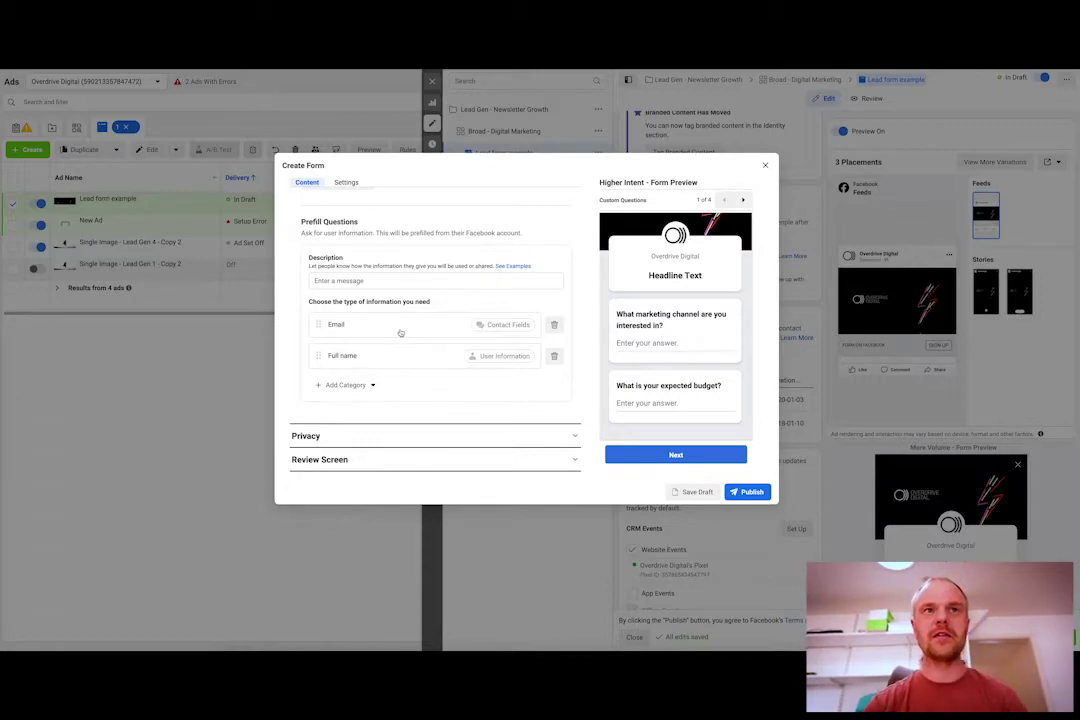
pyautogui.click(349, 386)
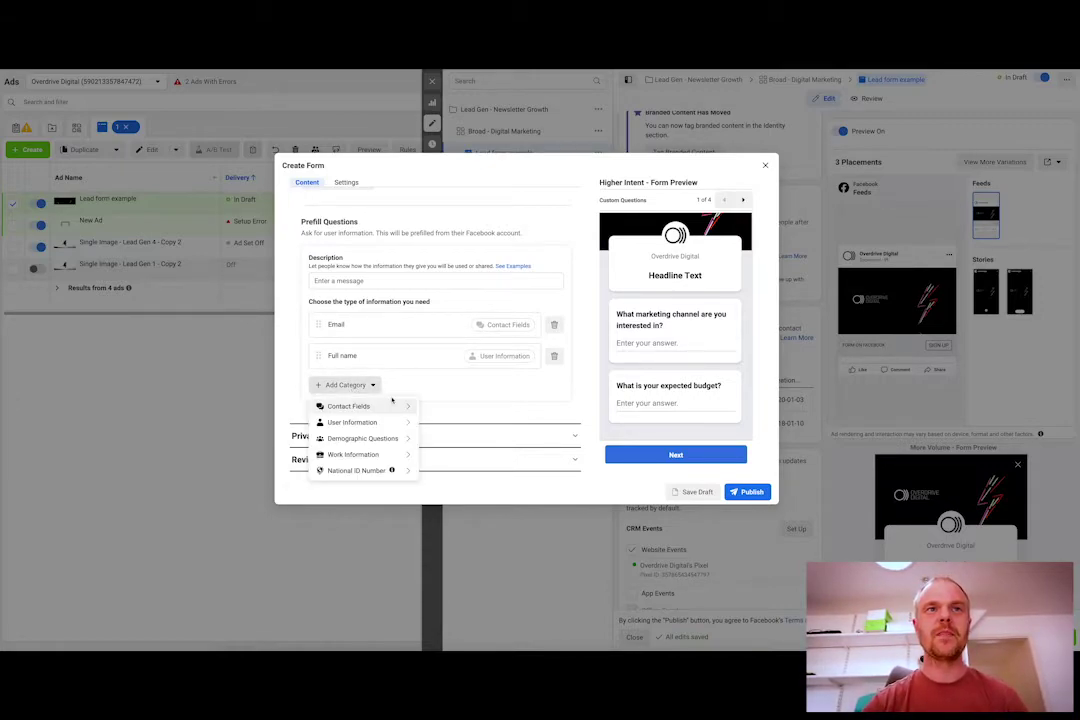
pyautogui.moveTo(392, 406)
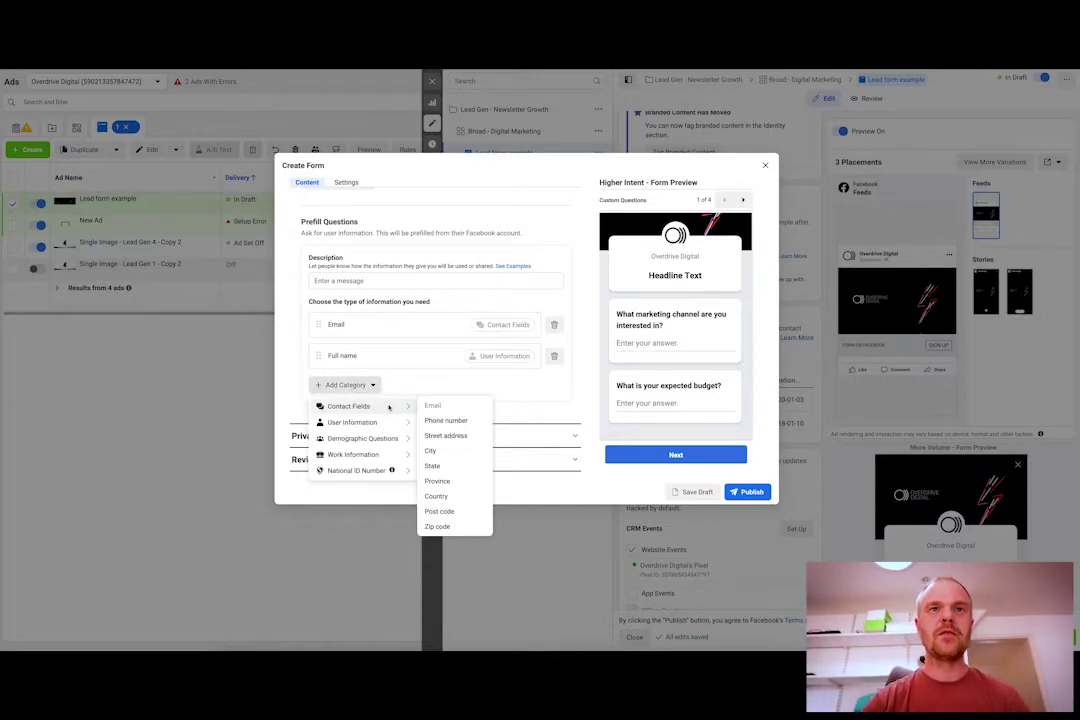
pyautogui.click(460, 421)
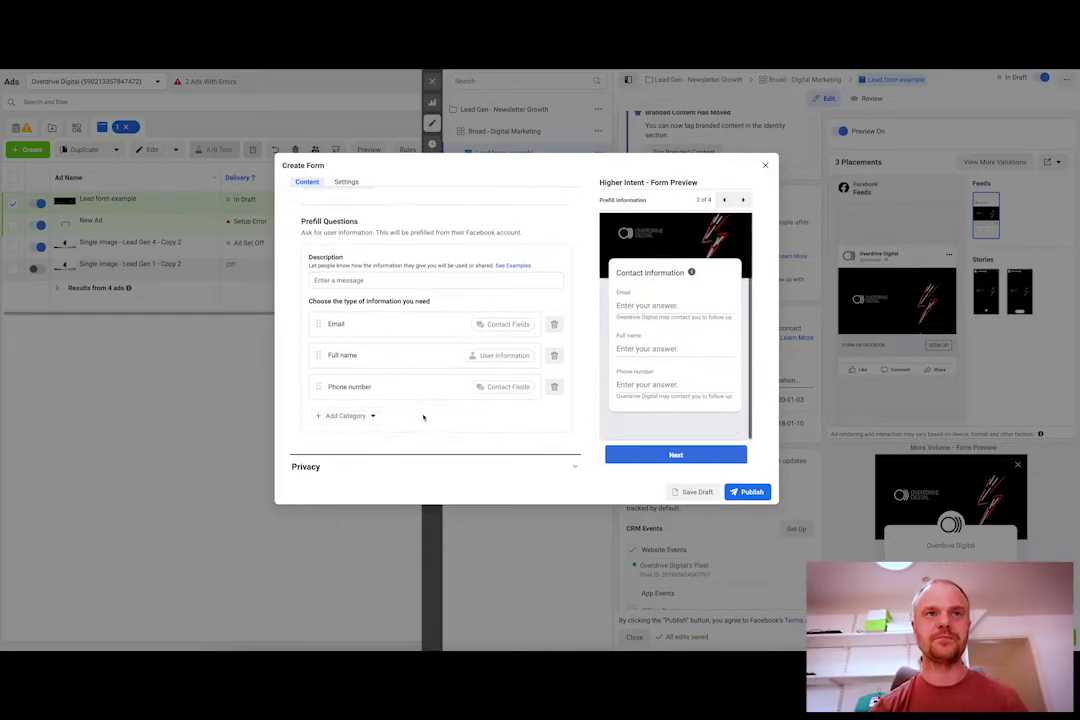
# Step: Add Job title from Work Information as a prefill question
pyautogui.click(358, 417)
pyautogui.moveTo(370, 488)
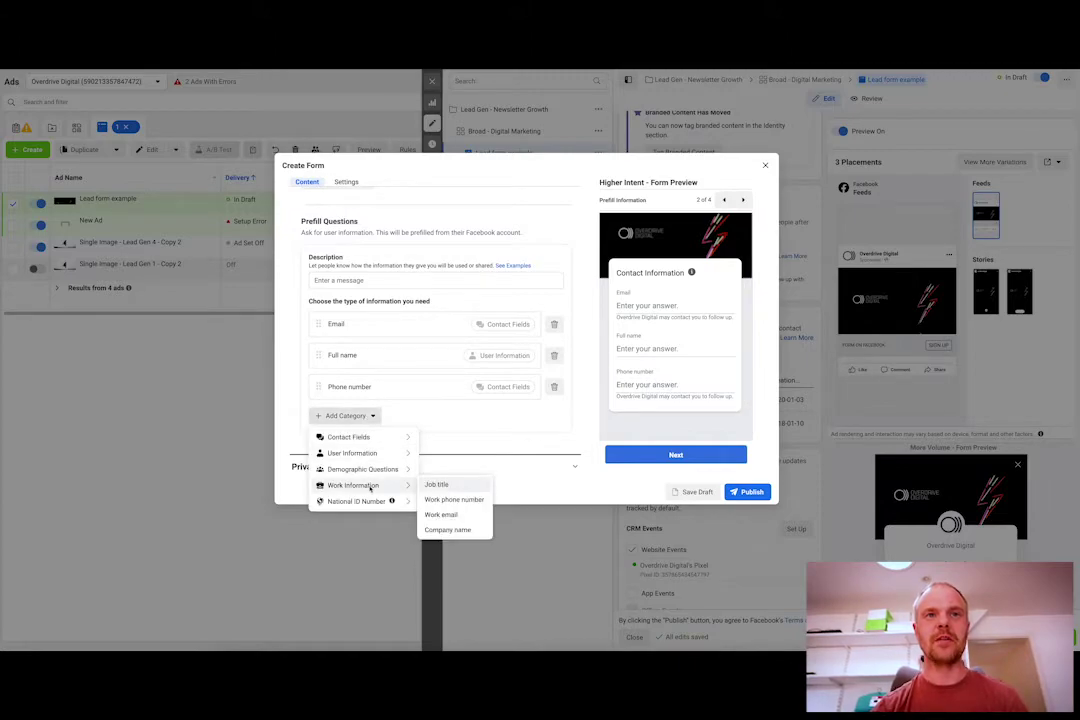
pyautogui.click(440, 485)
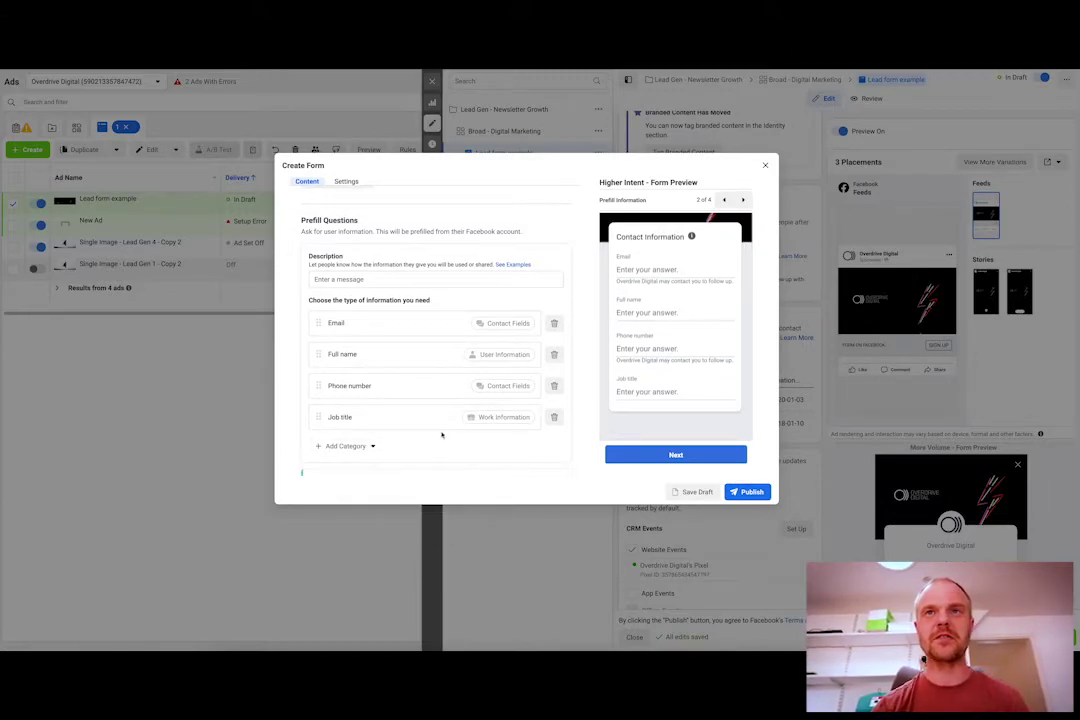